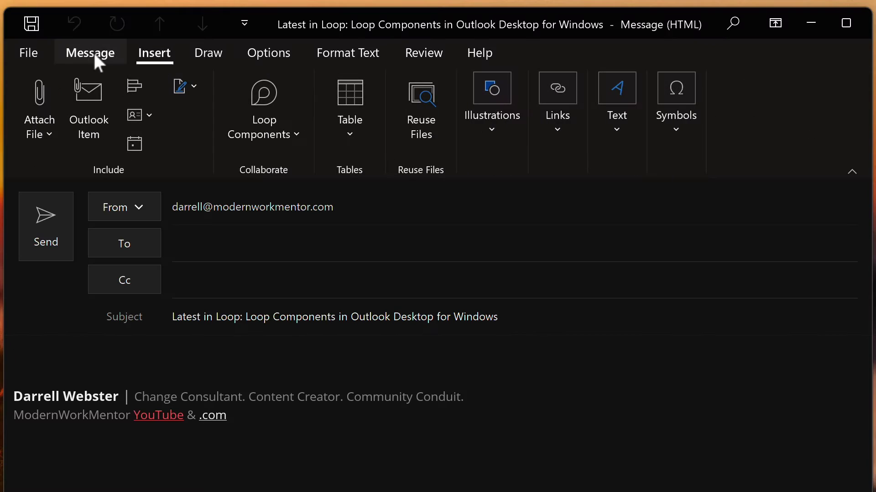
Collapse the Message ribbon into the simplified single-row layout and show the More commands list.
click(93, 52)
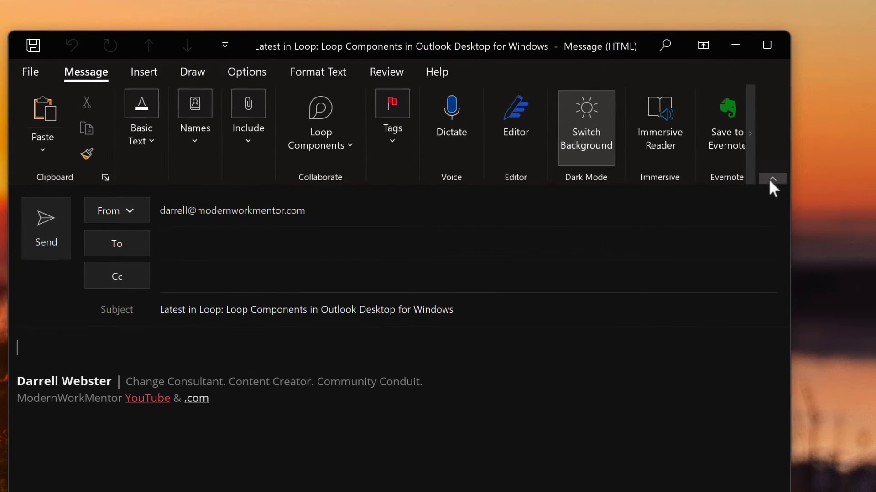
click(772, 179)
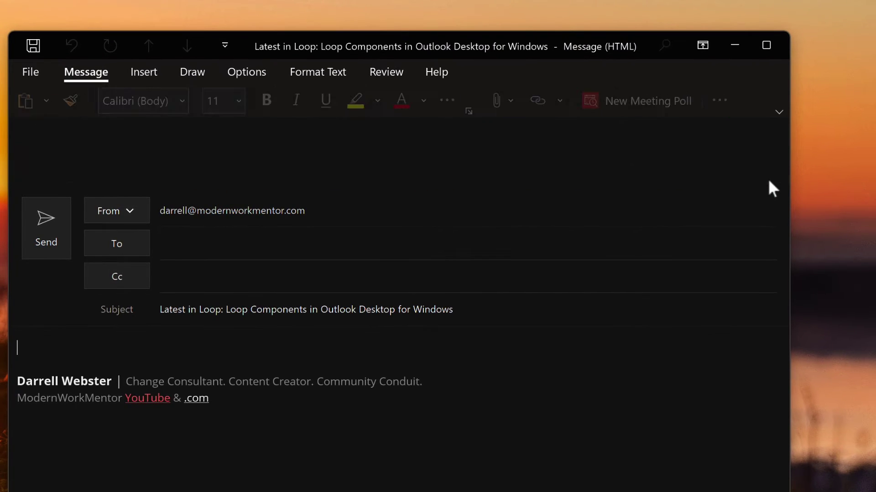
click(725, 103)
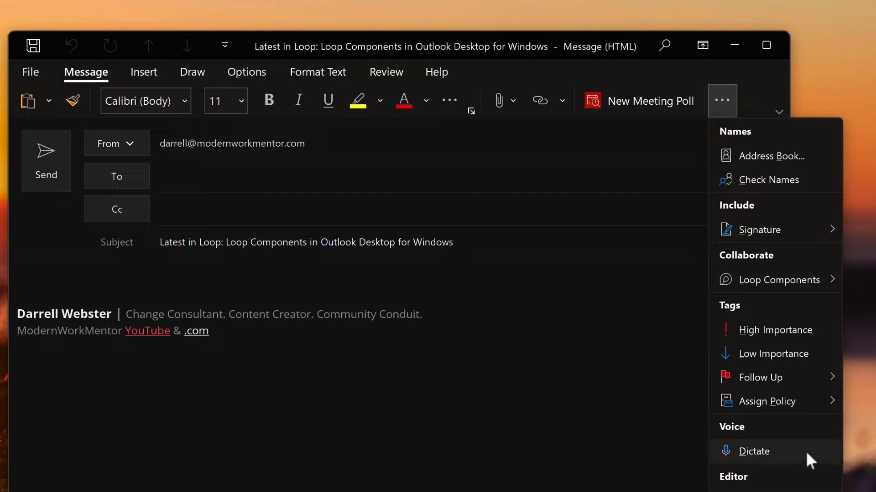
mouse_move(769, 280)
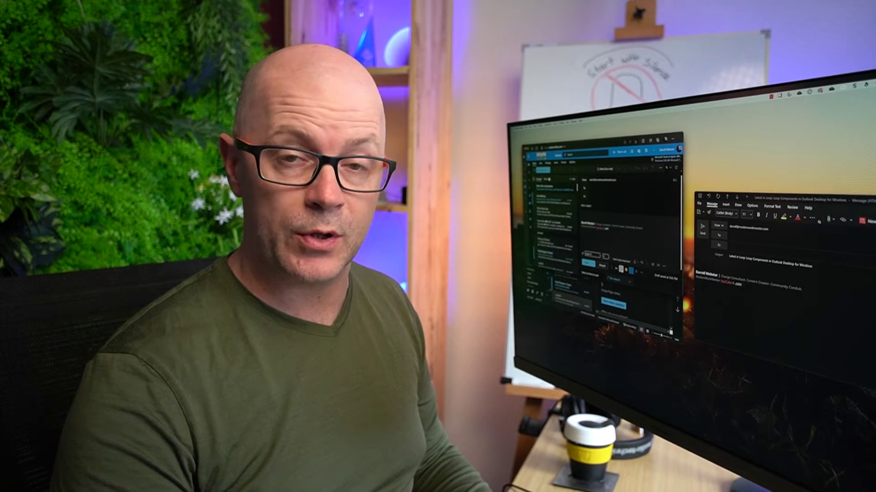
Insert a Loop Bulleted List component into the message body from More commands > Loop Components.
triple_click(817, 266)
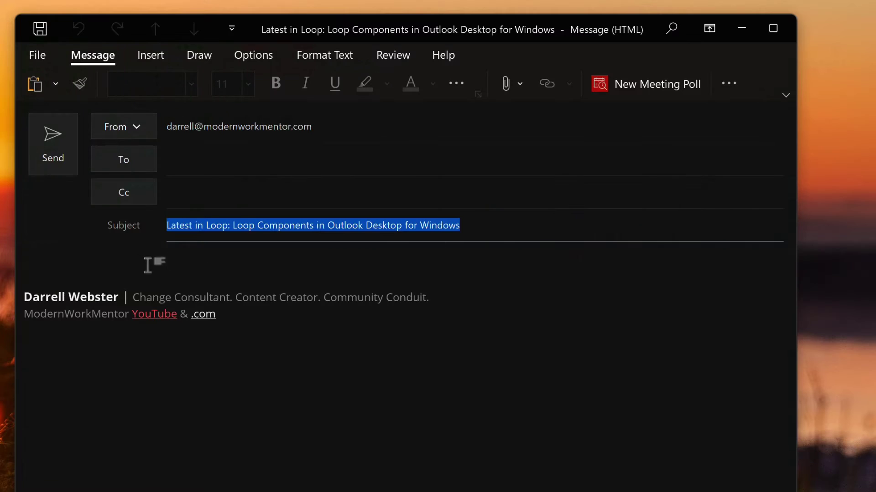
click(117, 268)
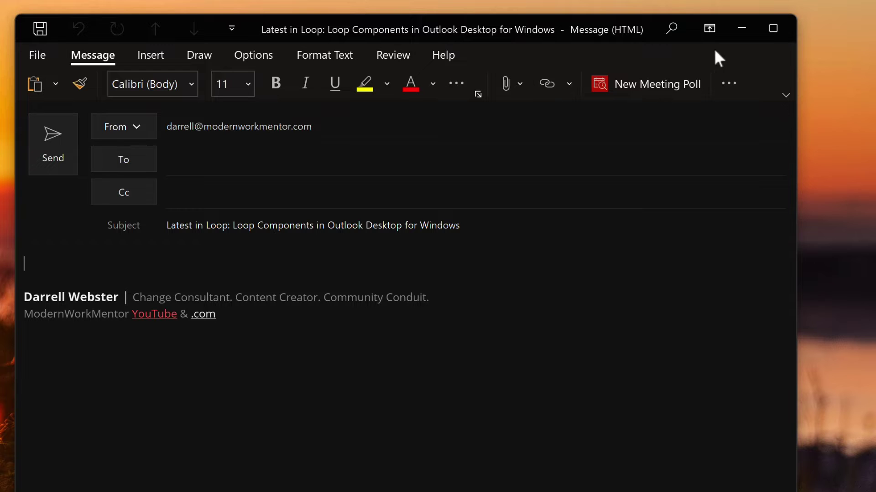
click(726, 84)
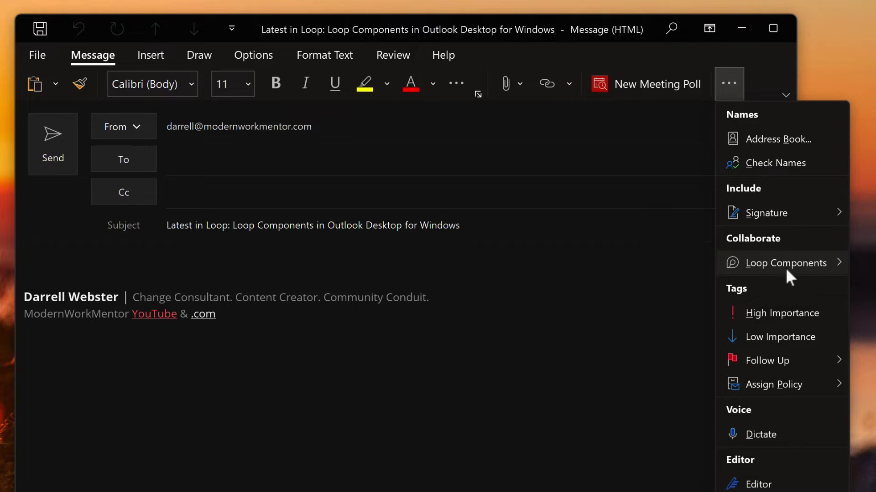
mouse_move(786, 268)
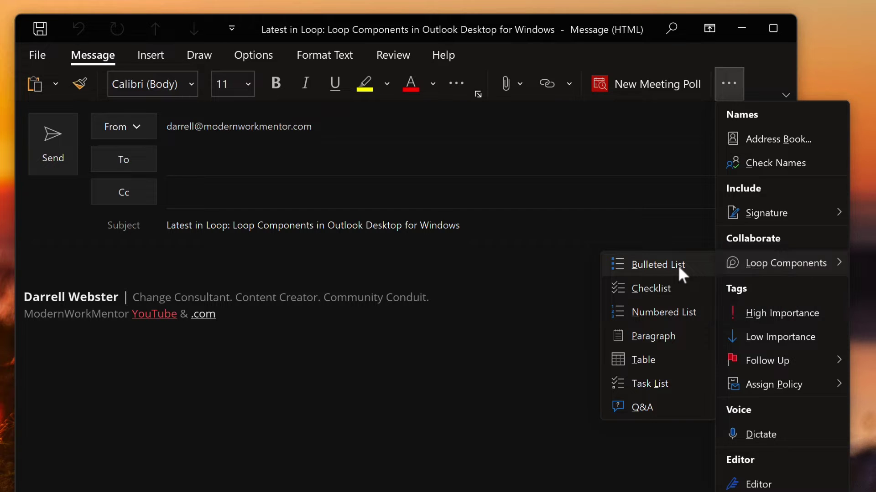
click(678, 267)
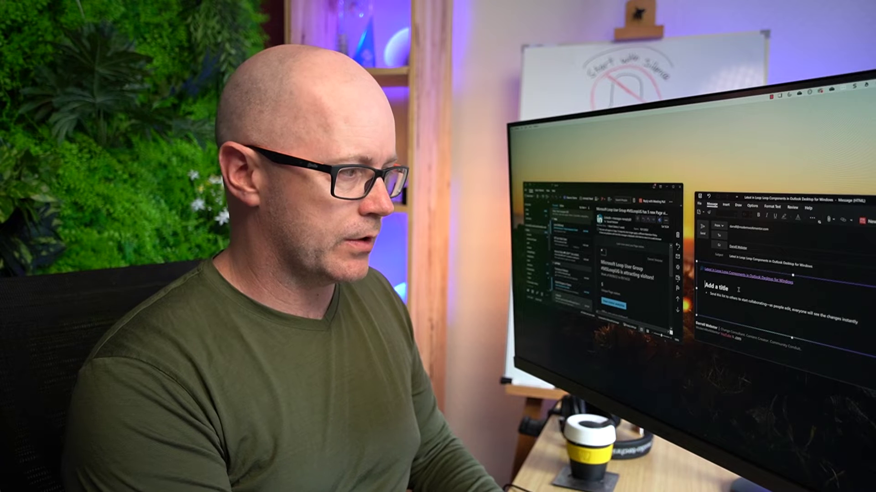
Title the Loop component 'Latest in Loop' and insert an empty table below its bullet.
text(Latest in Loop)
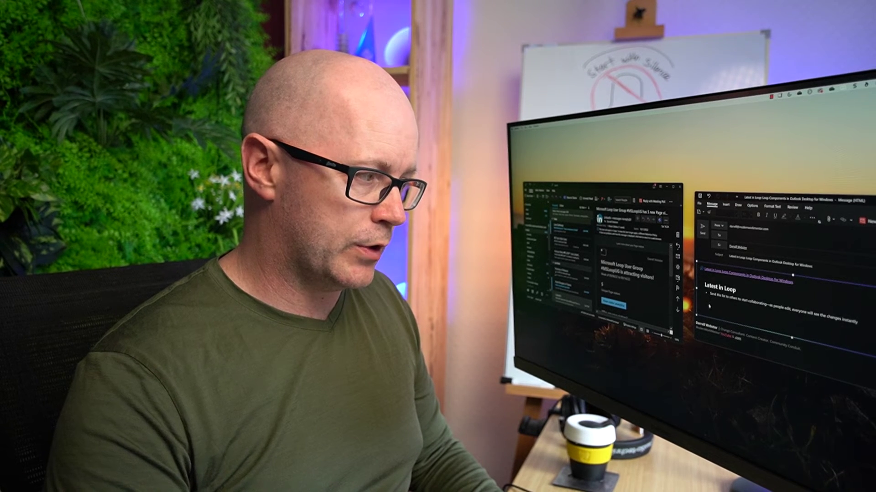
key(Return)
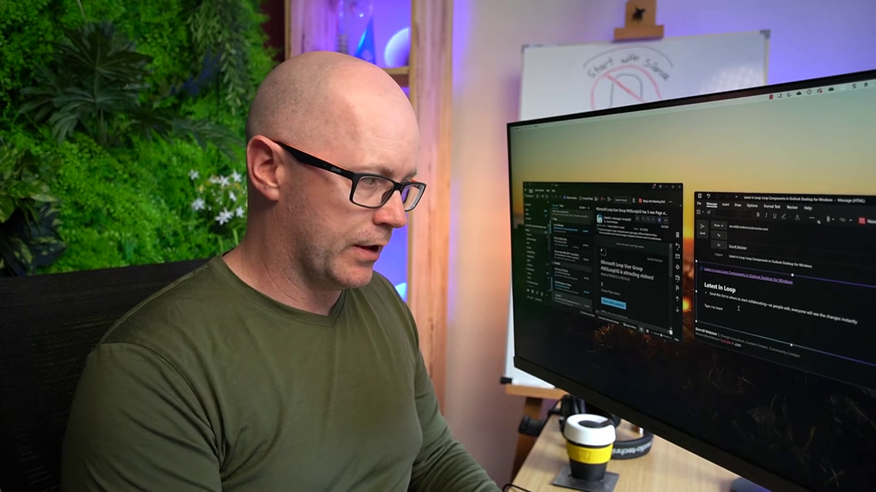
text(/)
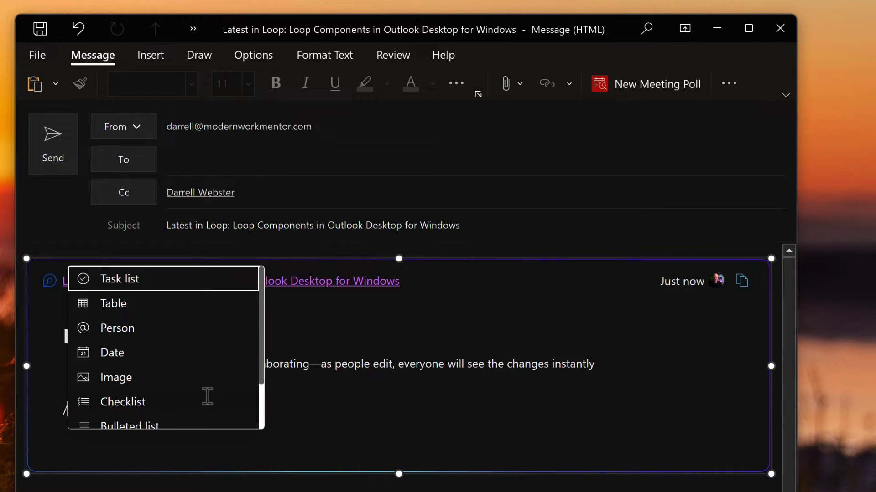
click(129, 312)
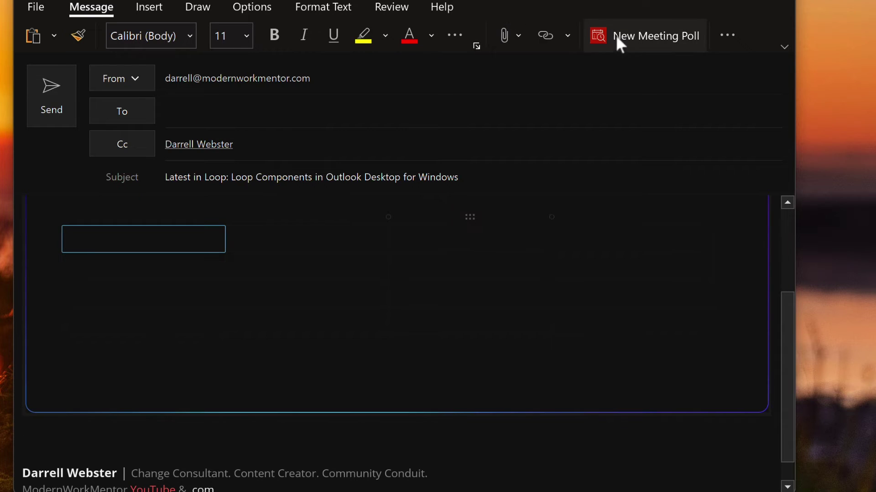
Add a Loop Task List component with Task, Assigned to and Due date columns.
click(726, 35)
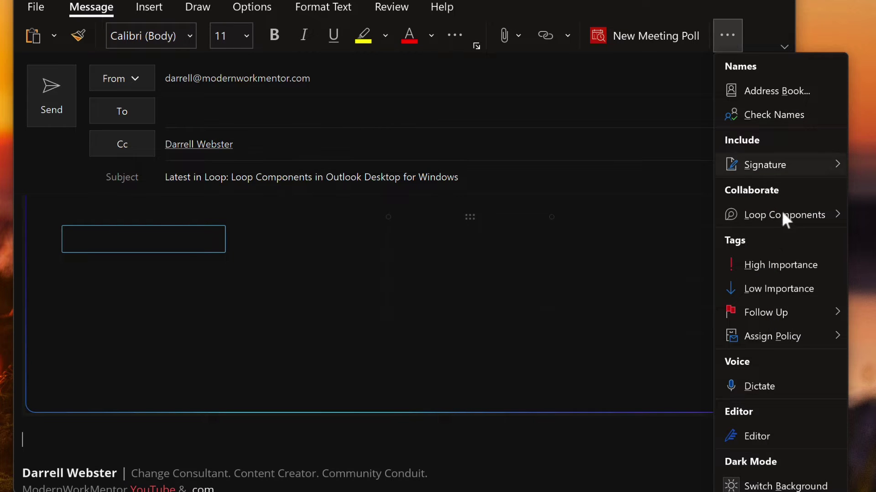
mouse_move(786, 218)
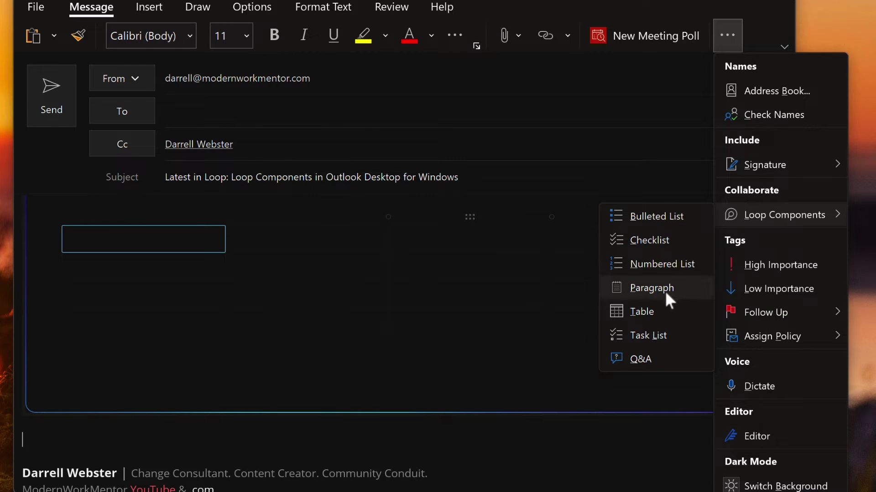
click(651, 339)
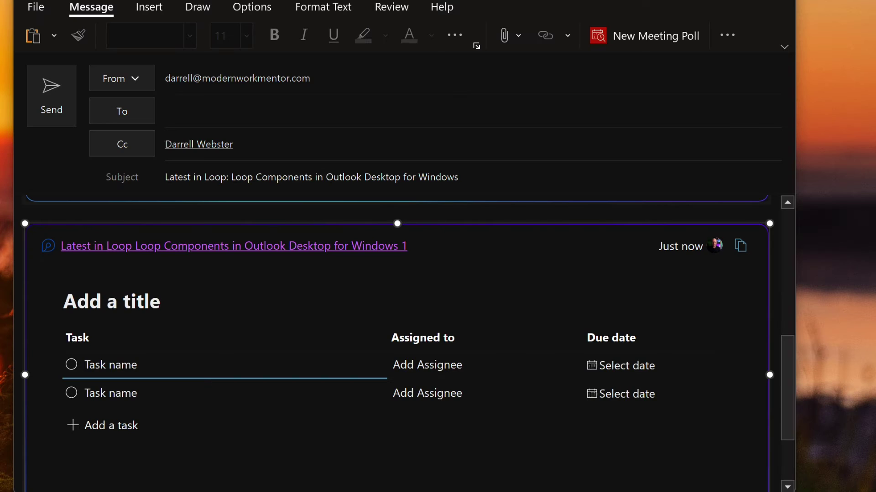
scroll(257, 324, up, 6)
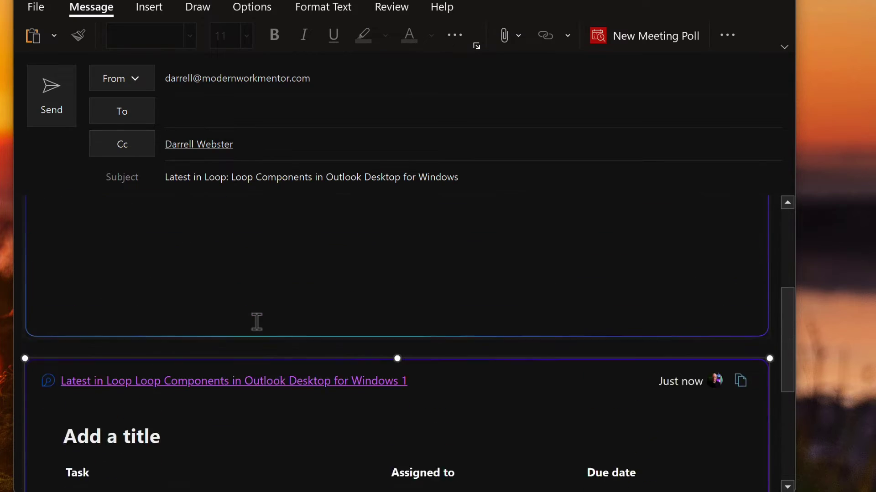
scroll(257, 322, up, 2)
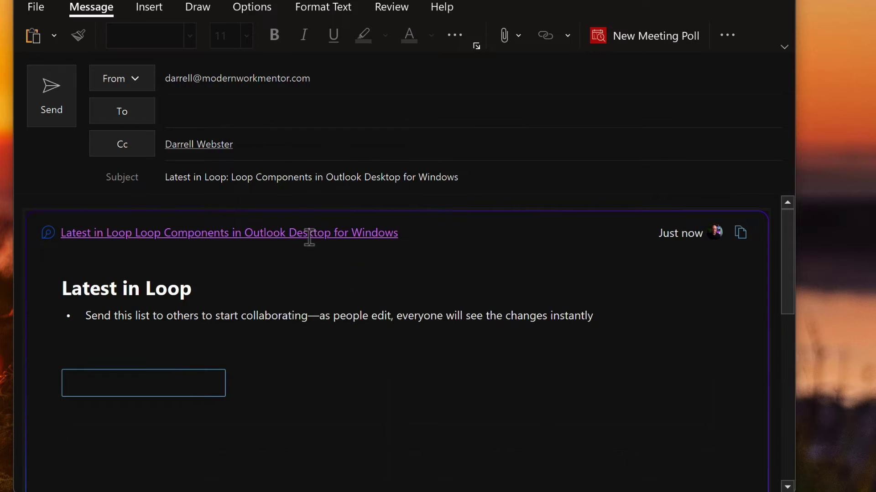
mouse_move(308, 238)
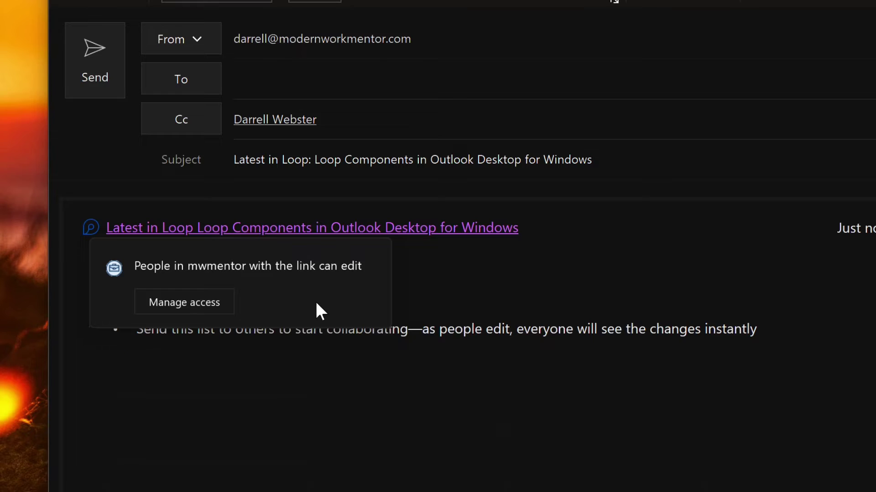
click(196, 305)
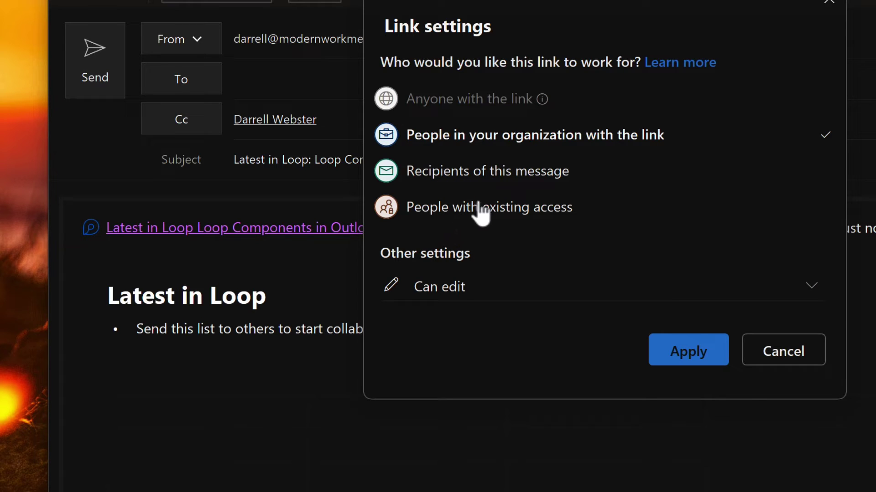
click(476, 290)
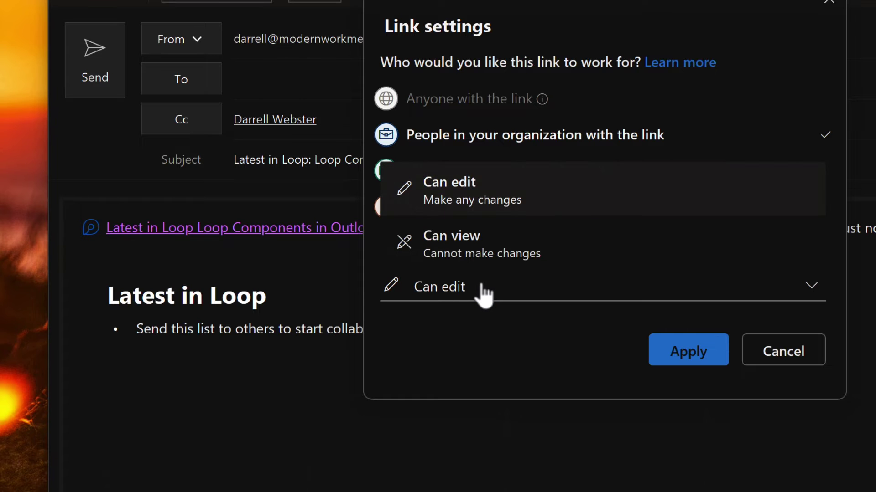
click(484, 295)
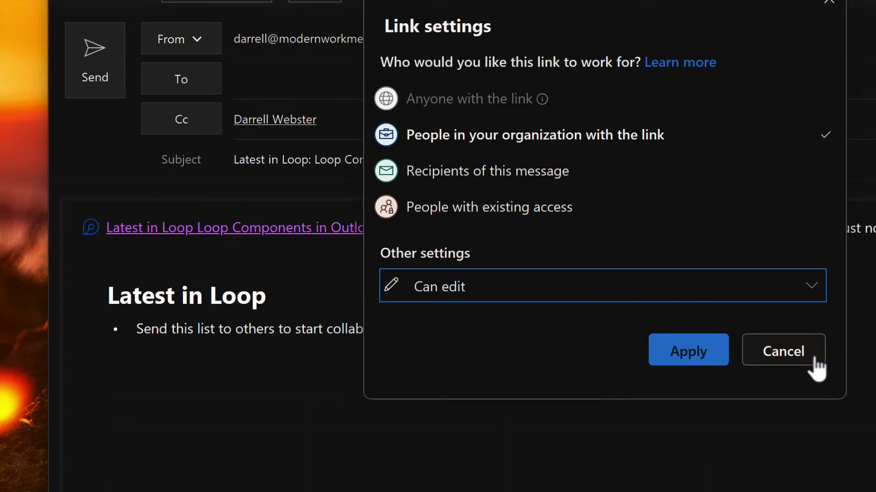
click(815, 368)
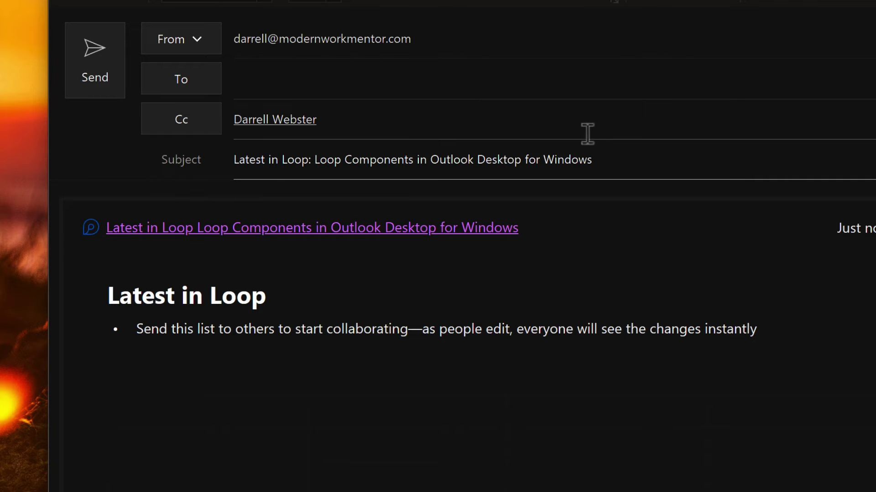
Address the Latest in Loop email to two suggested colleagues and send it.
click(310, 85)
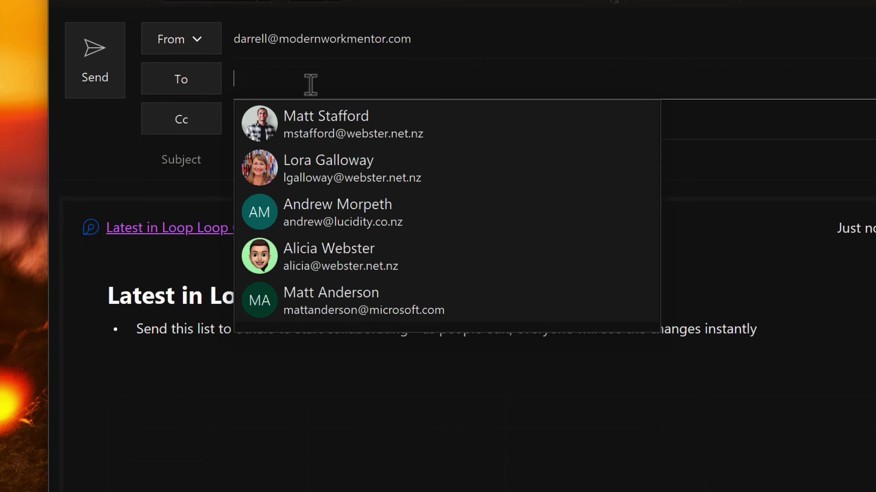
click(343, 134)
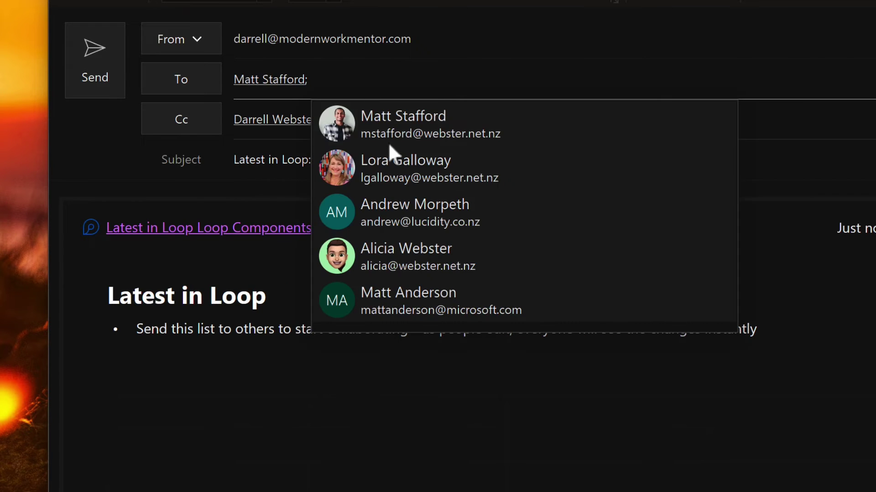
click(394, 167)
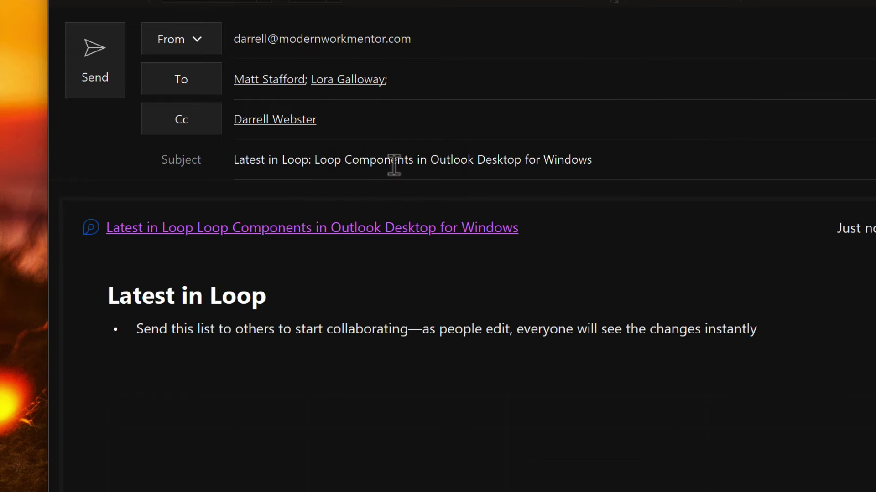
click(71, 60)
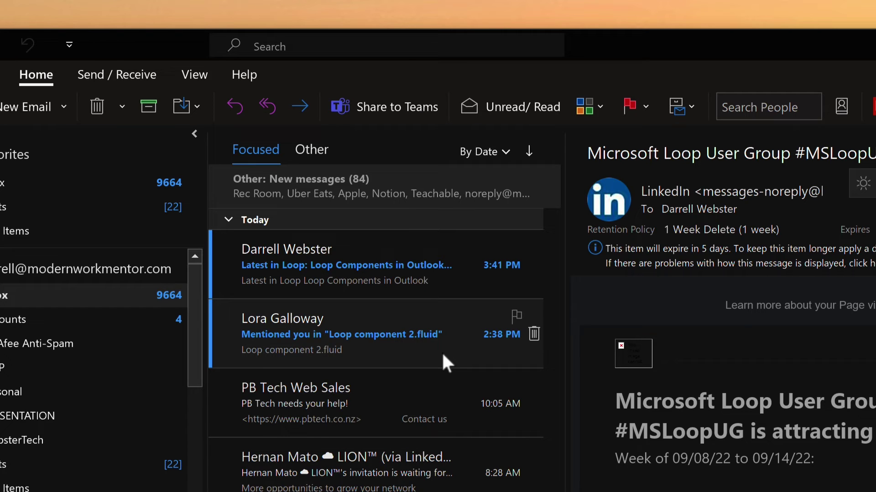
Open the sent Latest in Loop message in its own window and copy its Loop component.
click(421, 283)
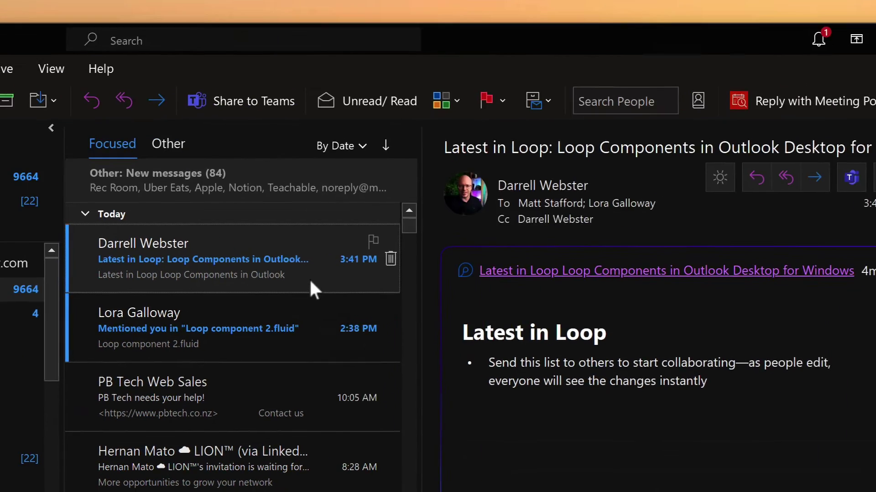
double_click(460, 286)
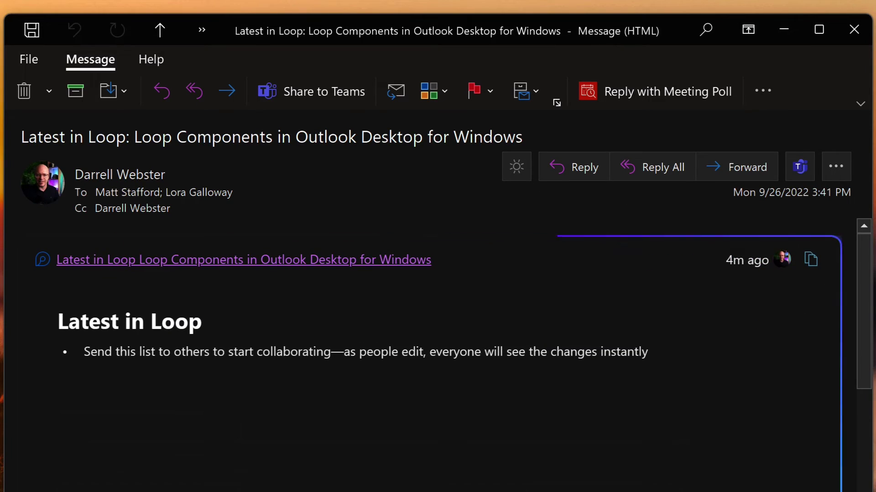
click(811, 259)
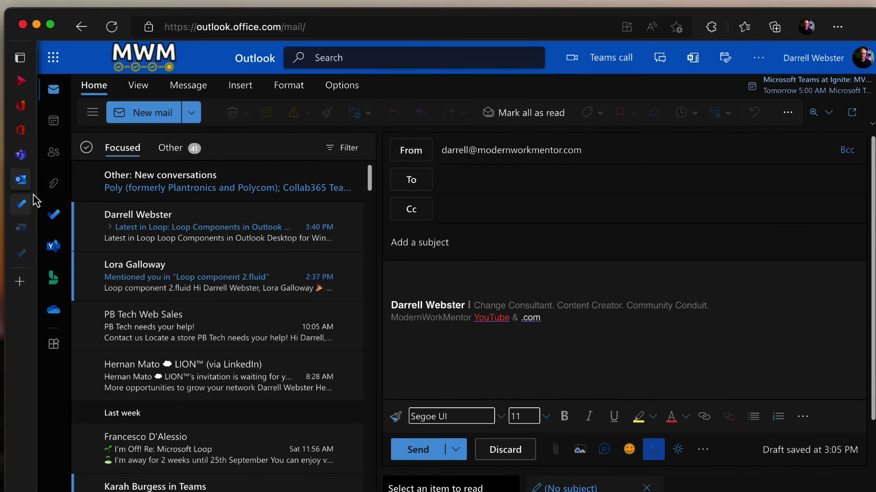
Post the Latest in Loop component in the colleague's Teams chat, then copy the Running a UG at MSNZ link.
click(20, 150)
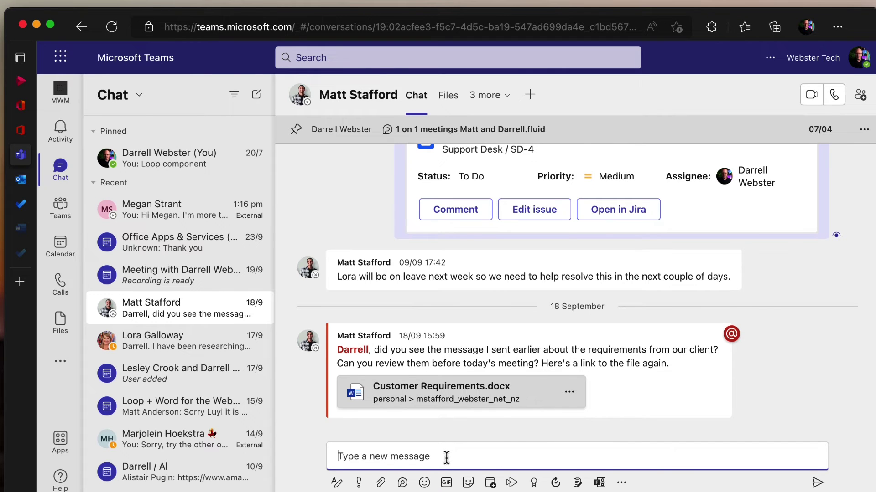
key(ctrl+v)
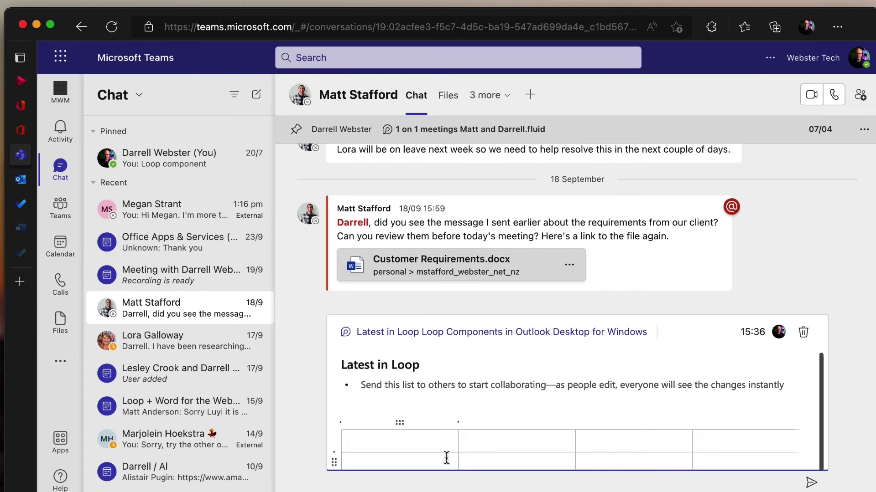
click(812, 485)
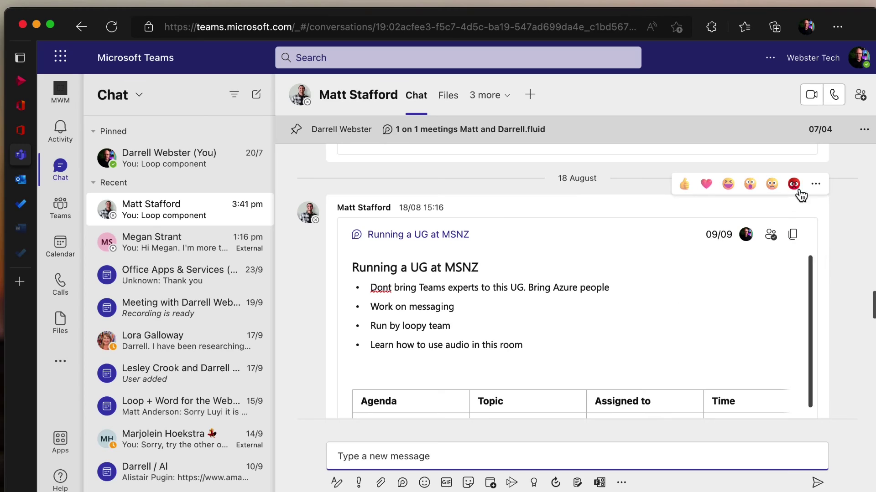
click(790, 238)
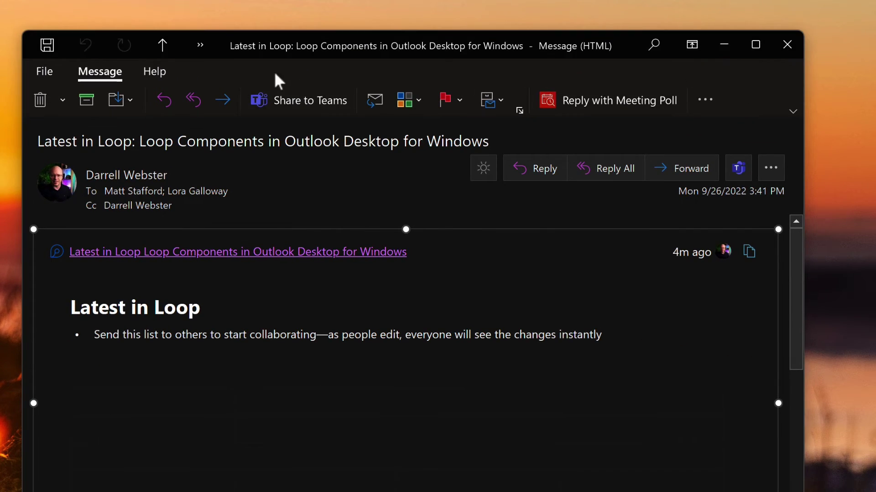
Send a reply-all on Latest in Loop containing the Running a UG at MSNZ component.
click(192, 102)
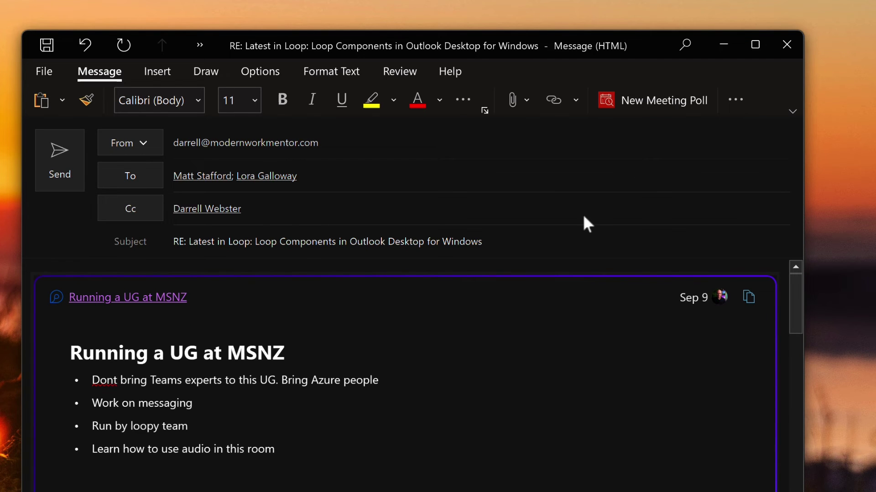
click(57, 163)
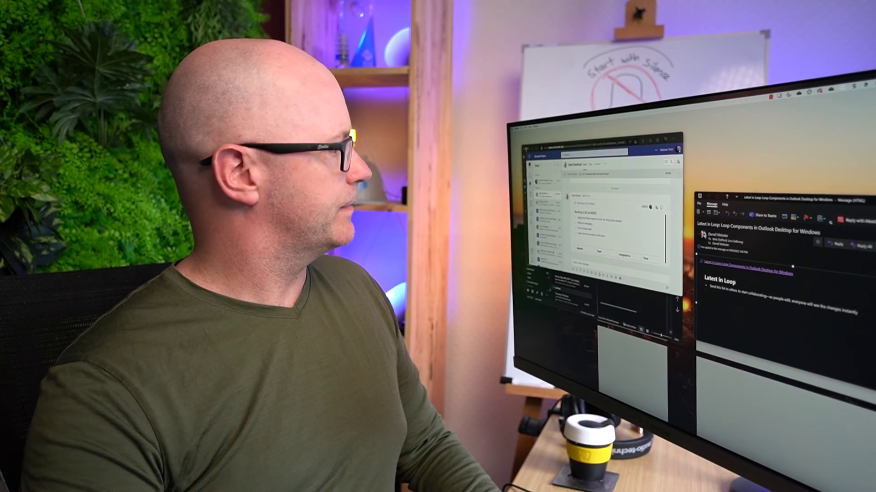
Open the Loop component 2.fluid mention email in its own window and place the cursor after its last sentence.
key(alt+Tab)
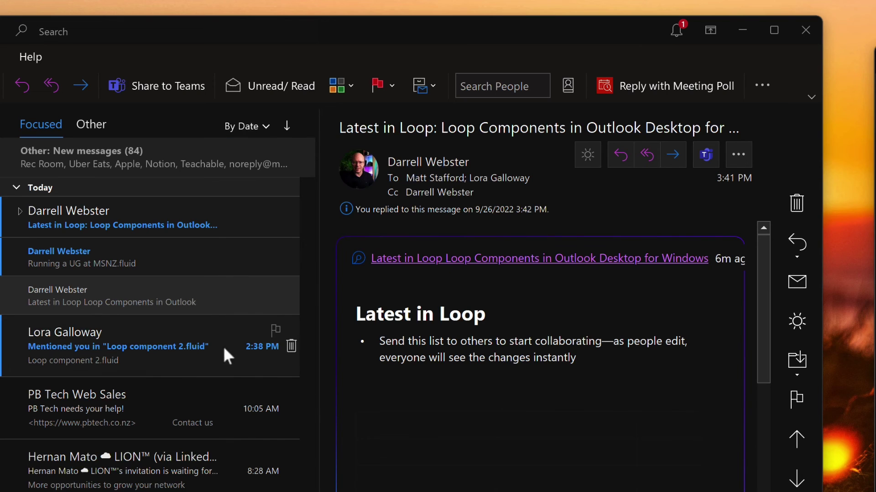
click(187, 362)
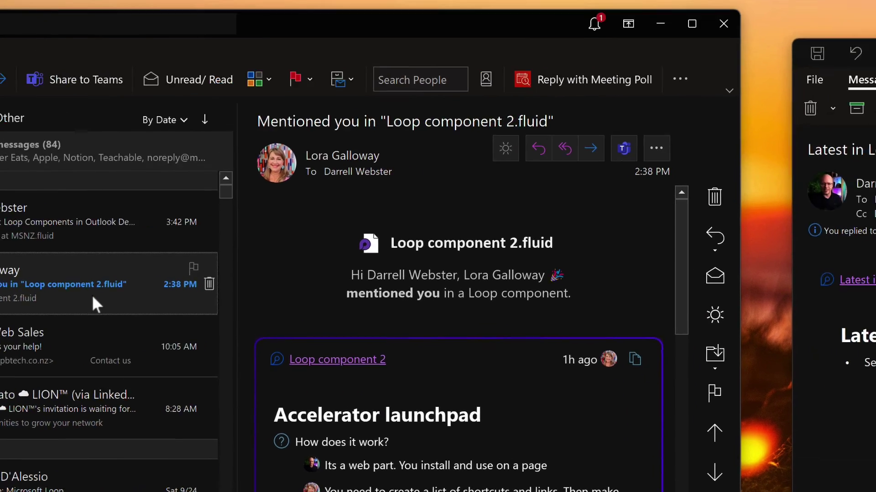
double_click(92, 295)
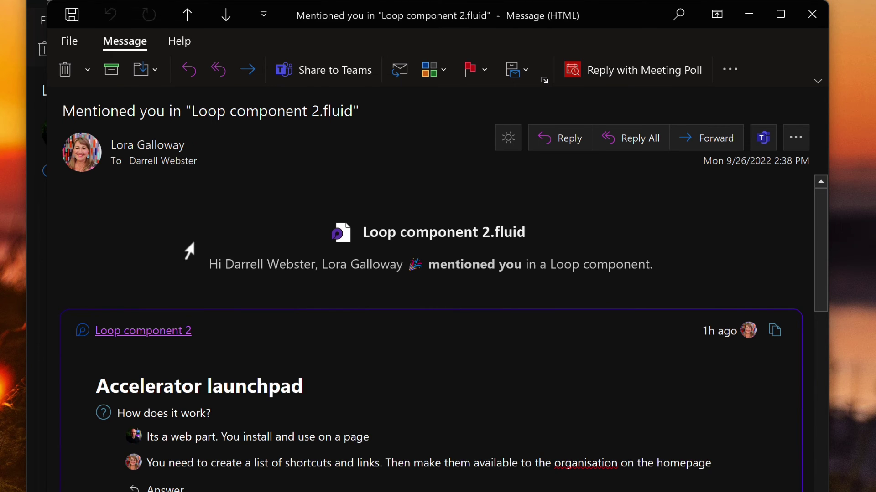
scroll(196, 248, down, 5)
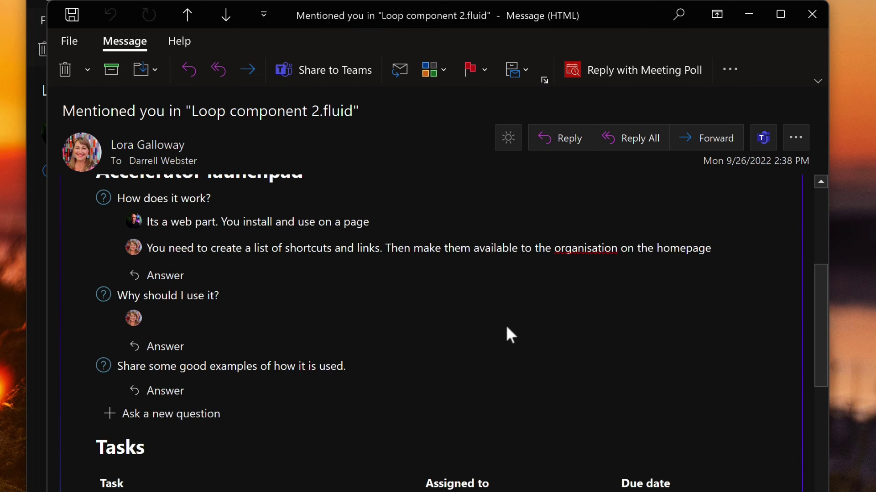
scroll(506, 323, down, 5)
scroll(430, 309, down, 1)
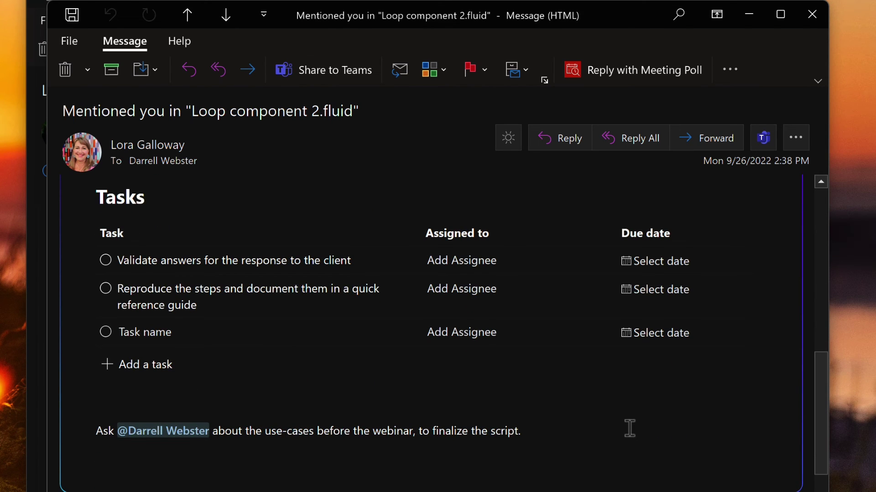
click(617, 438)
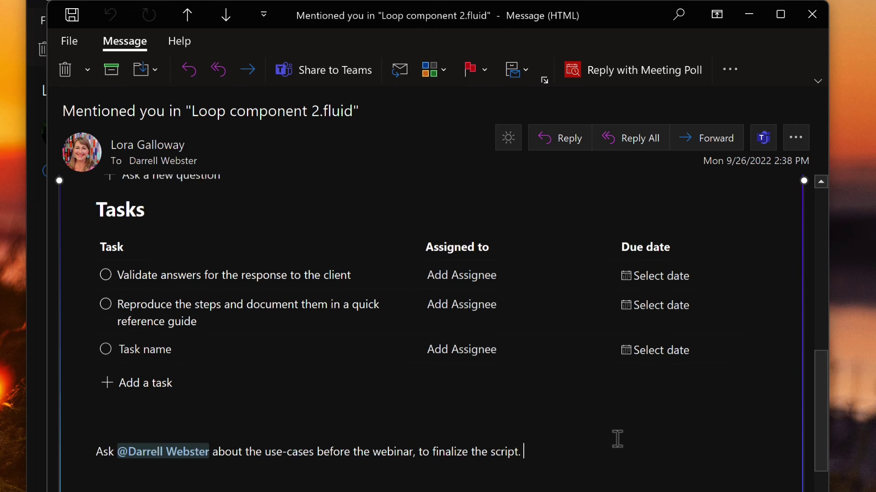